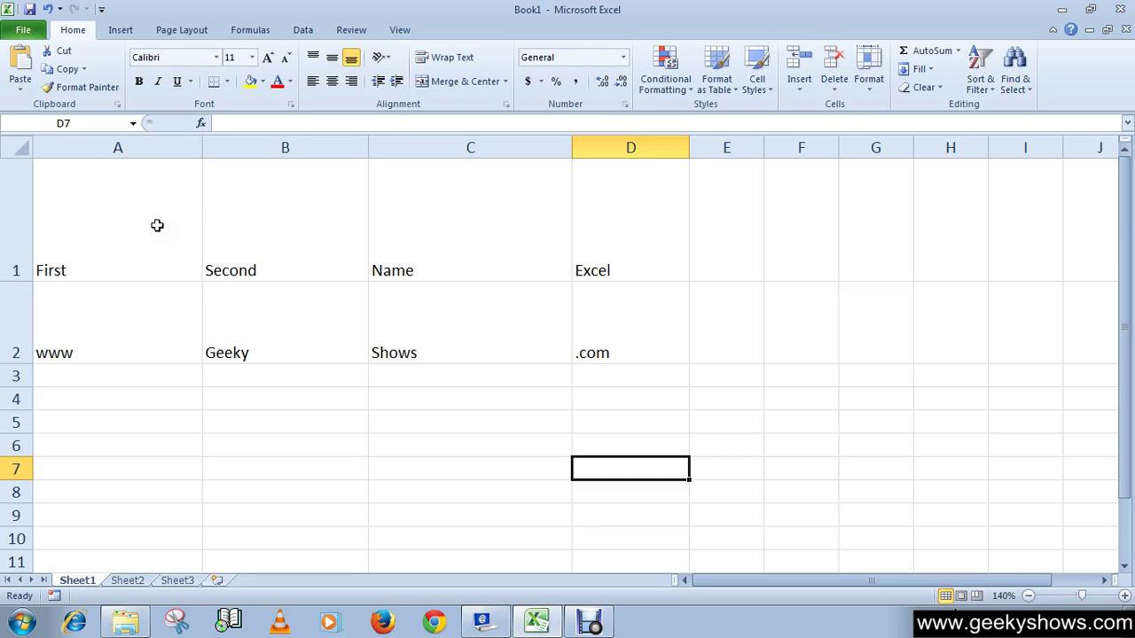
- Top-align First in A1 and middle-align Second in B1, leaving Name bottom-aligned in C1
left_click(116, 229)
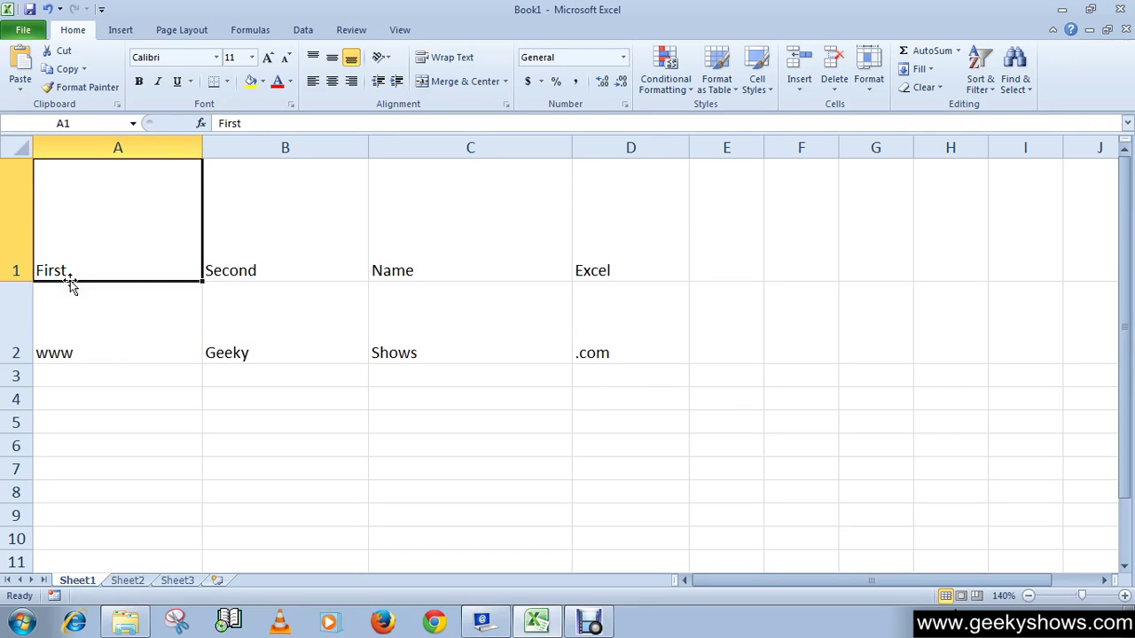
left_click(311, 58)
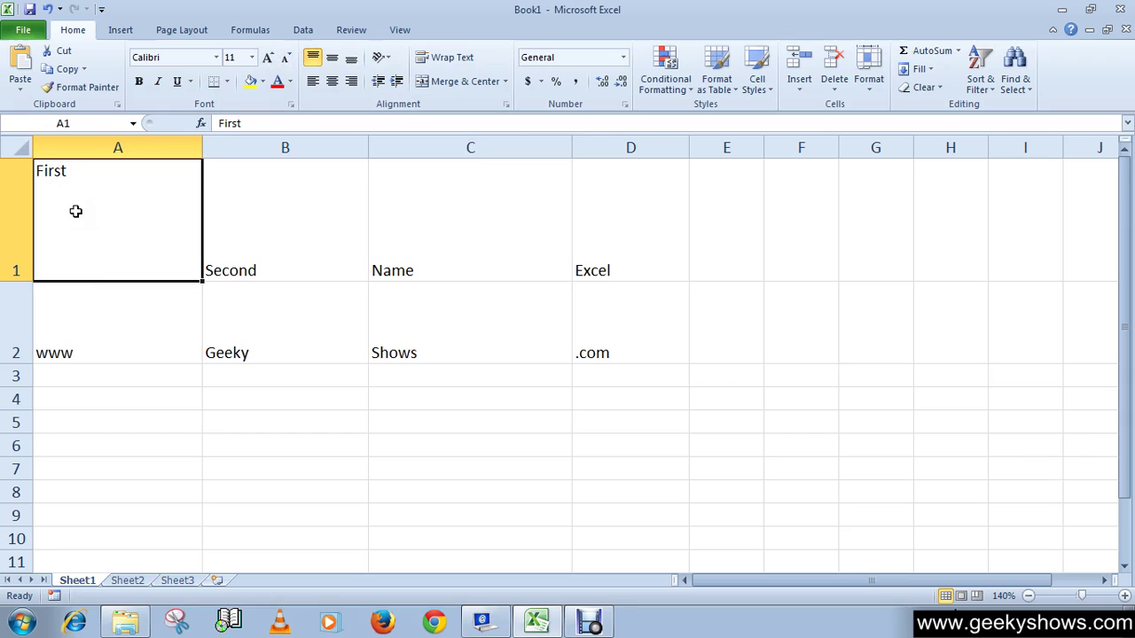
left_click(291, 234)
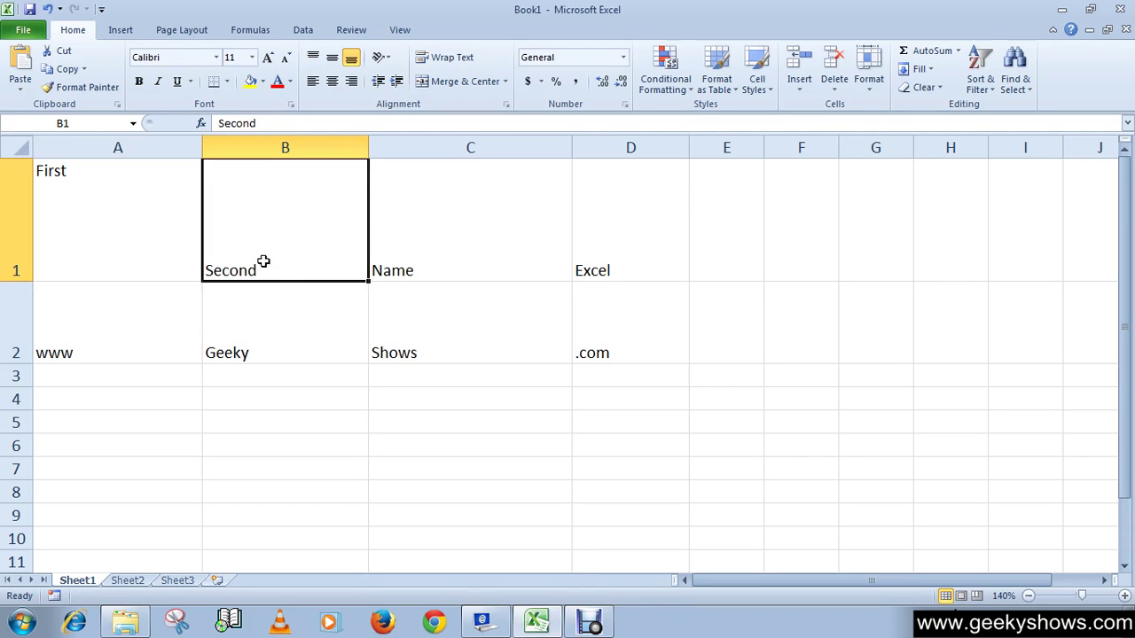
left_click(332, 58)
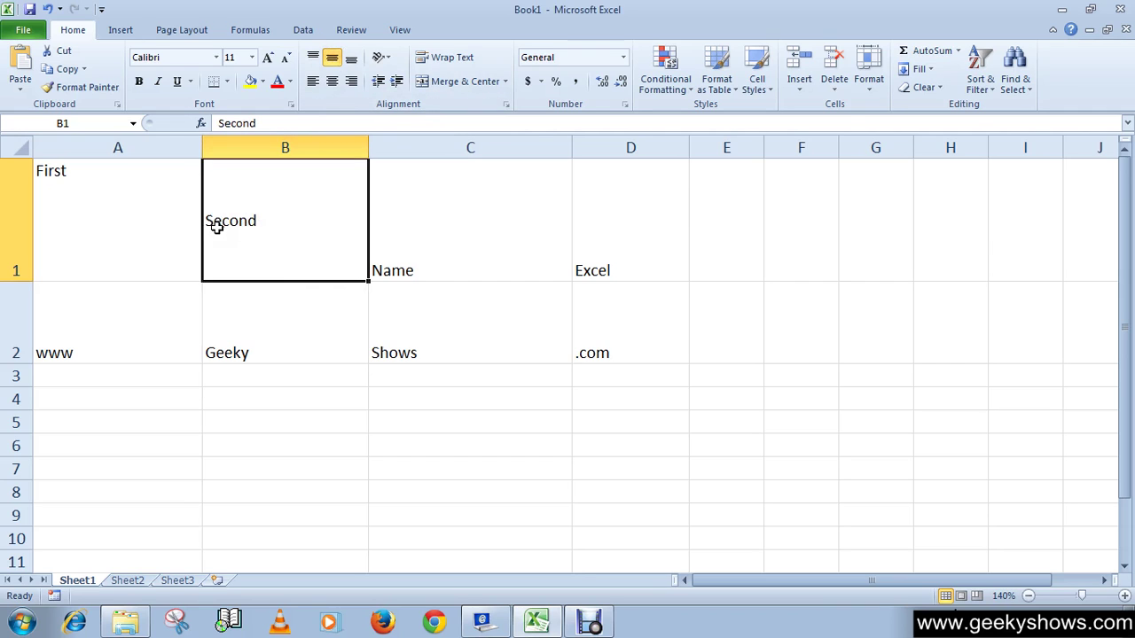
left_click(430, 232)
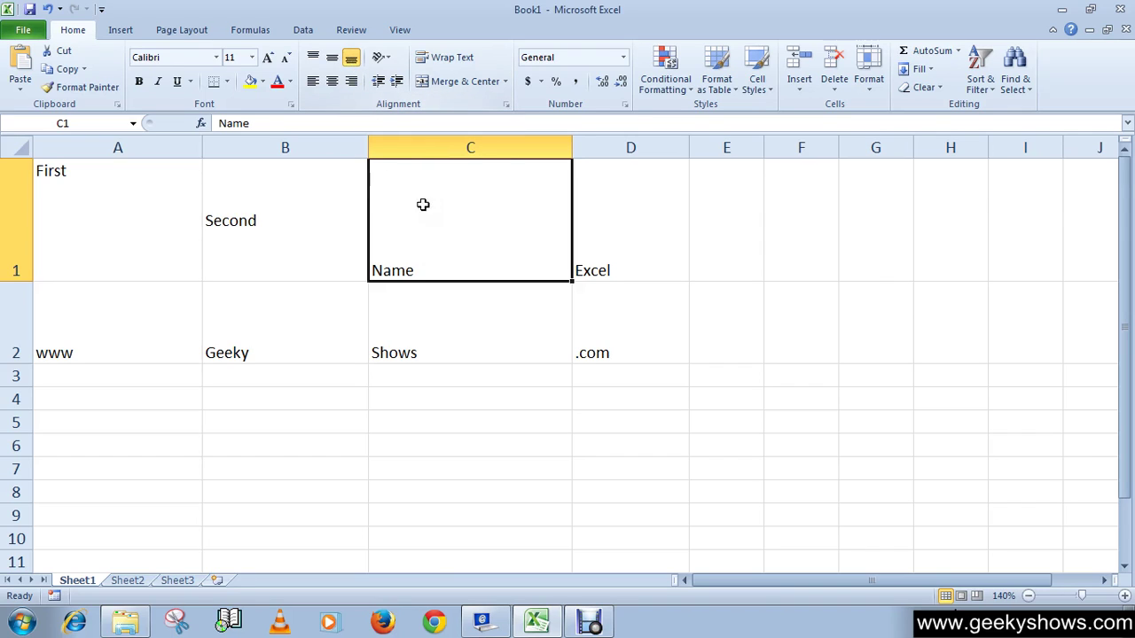
left_click(91, 343)
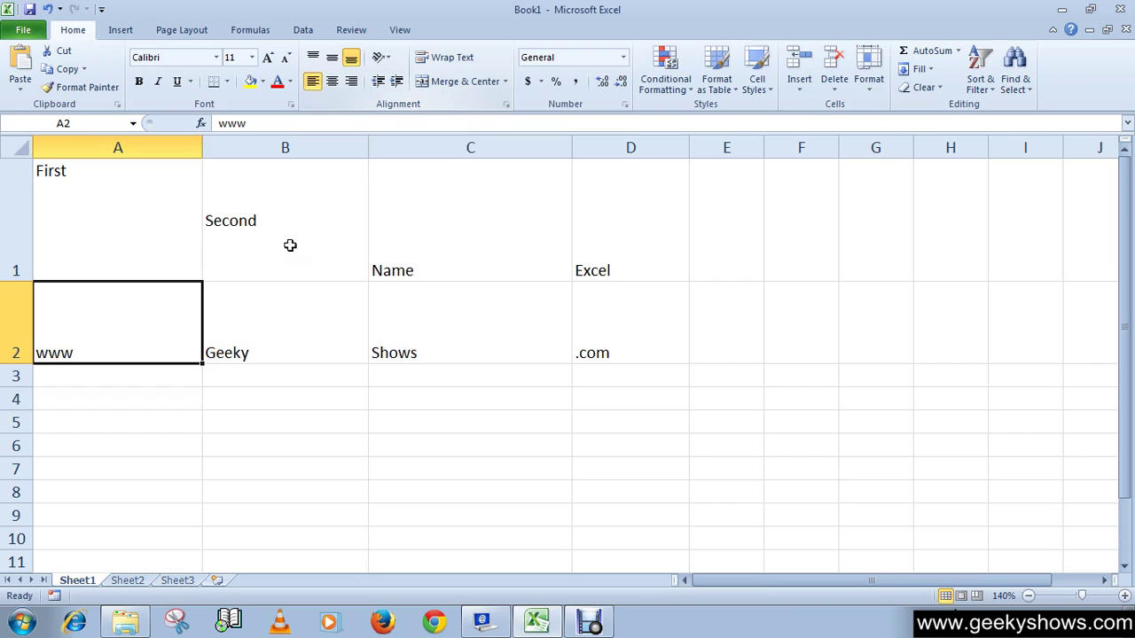
- Centre Geeky horizontally in B2 and right-align Shows in C2
left_click(272, 321)
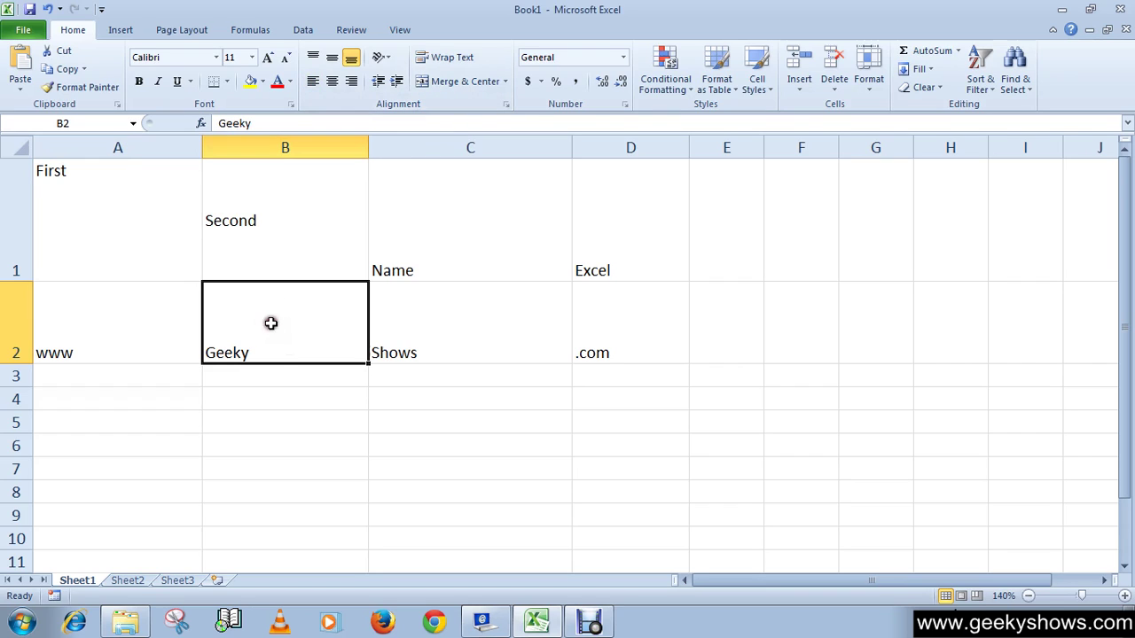
left_click(332, 82)
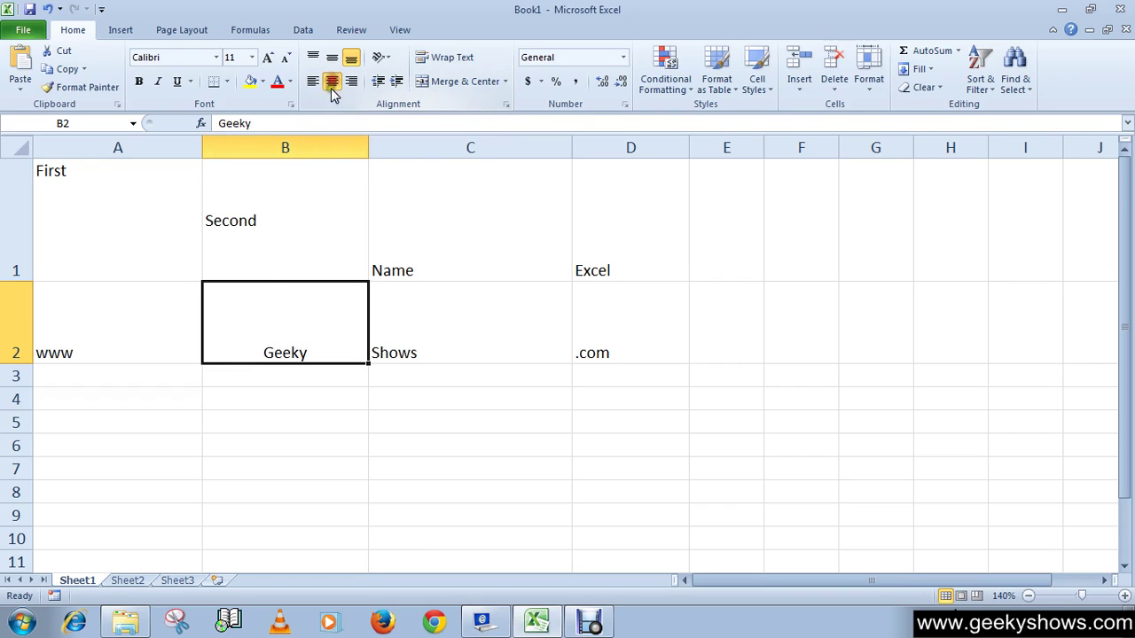
left_click(456, 325)
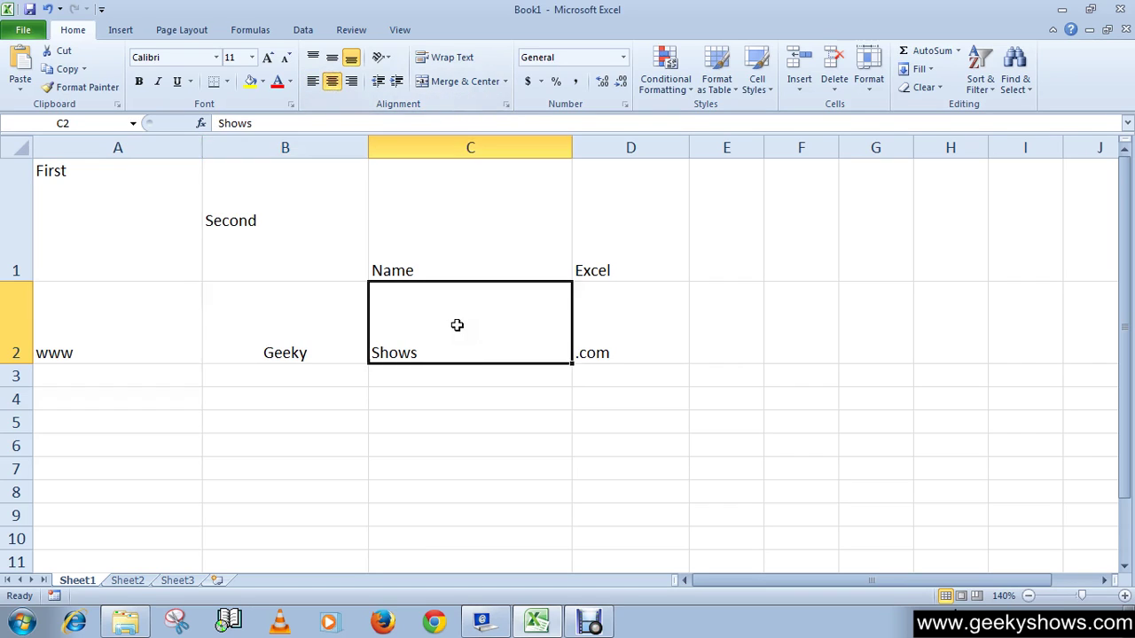
left_click(352, 82)
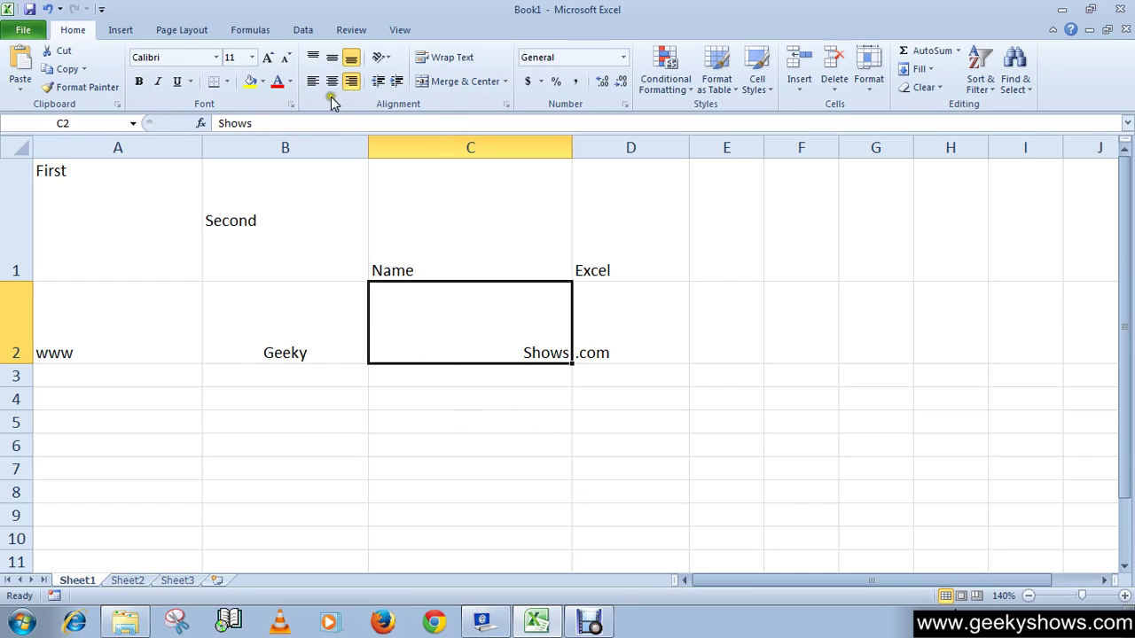
left_click(626, 217)
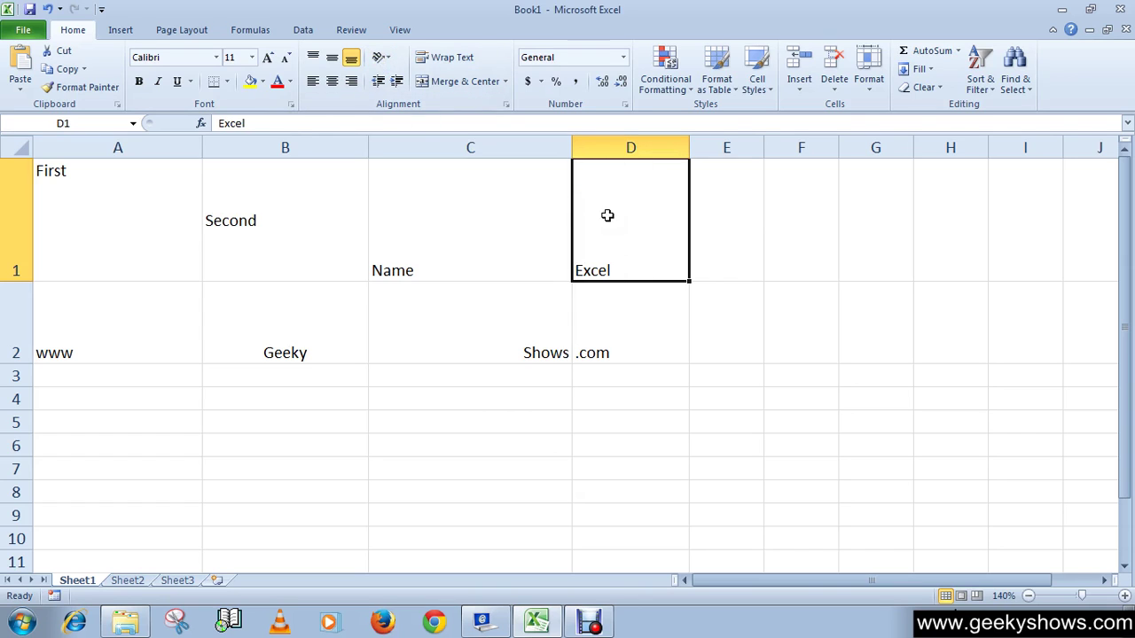
- Try Angle Counterclockwise, then Angle Clockwise, on Excel in D1
left_click(381, 57)
left_click(461, 11)
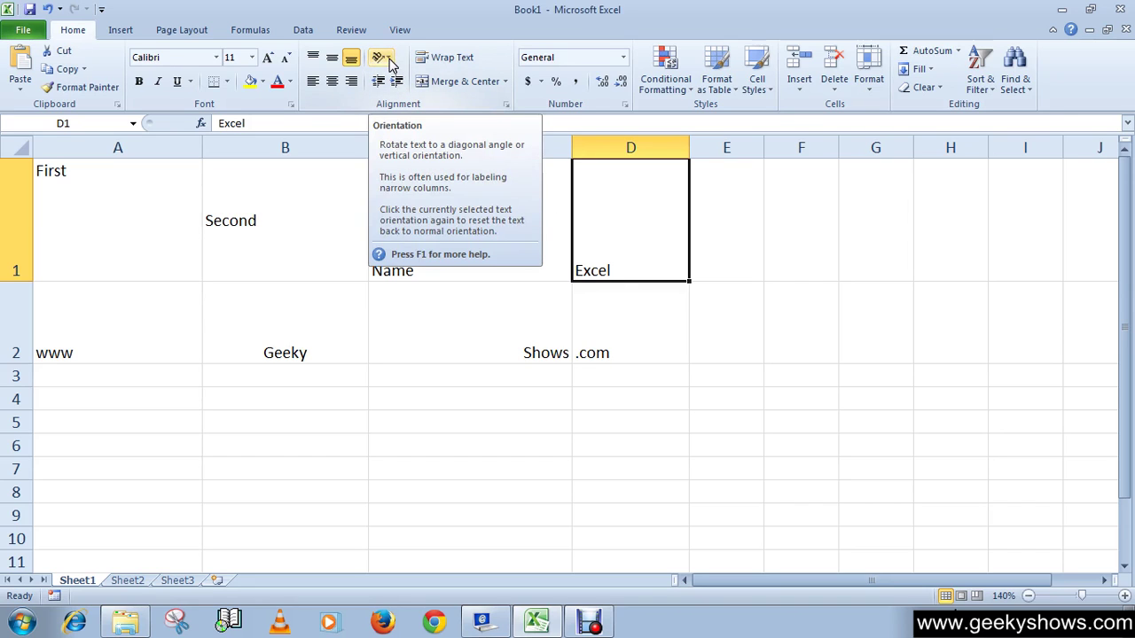
left_click(389, 59)
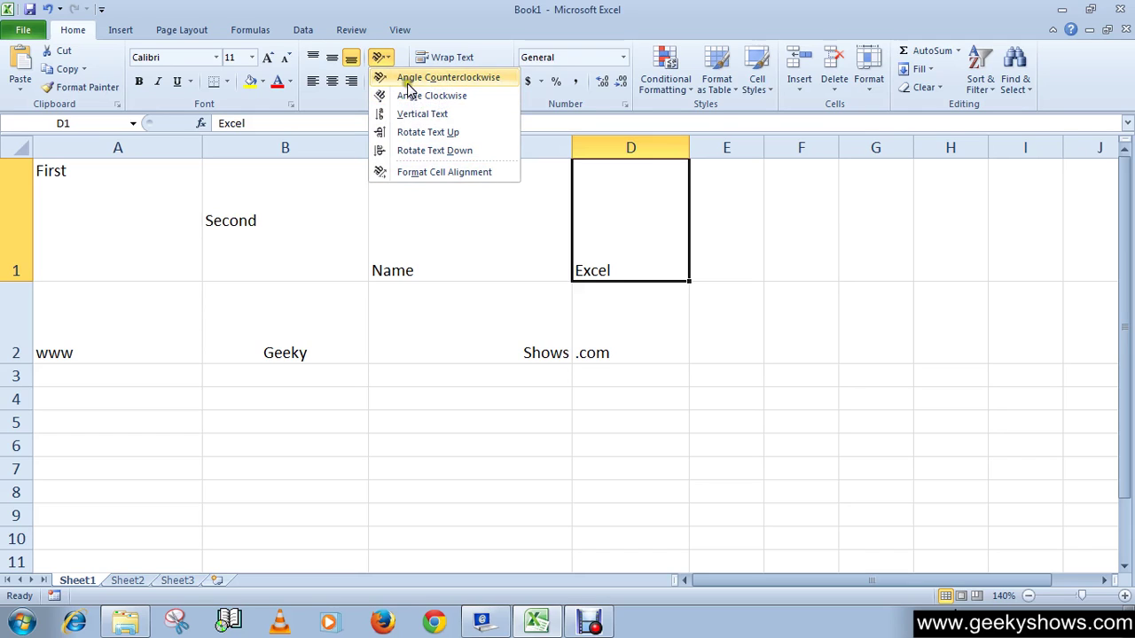
left_click(478, 82)
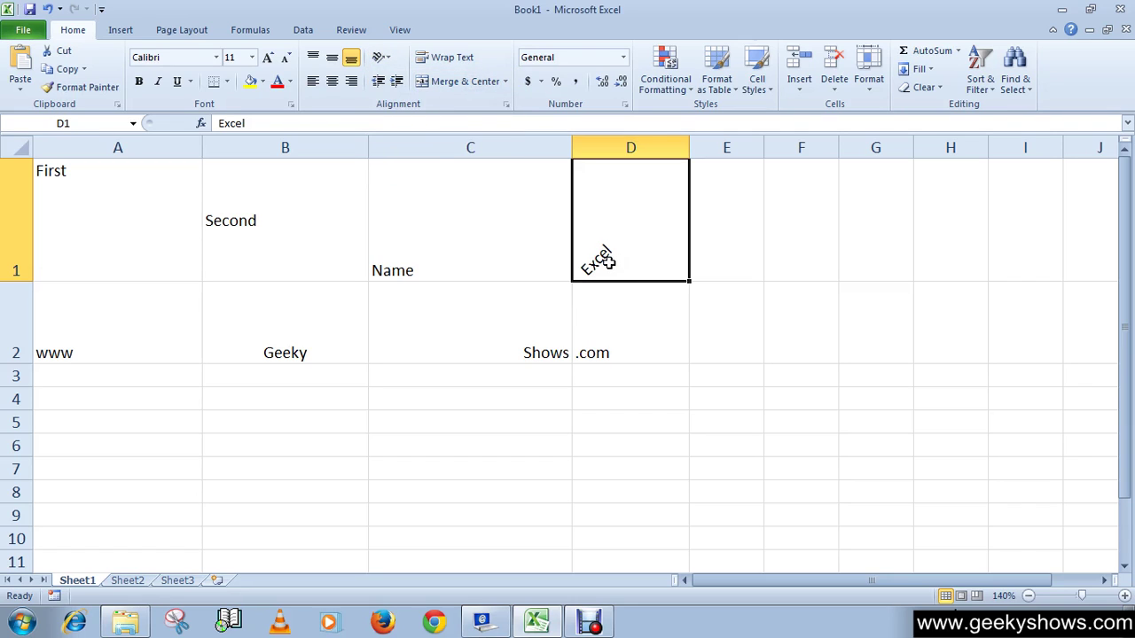
left_click(380, 57)
left_click(415, 94)
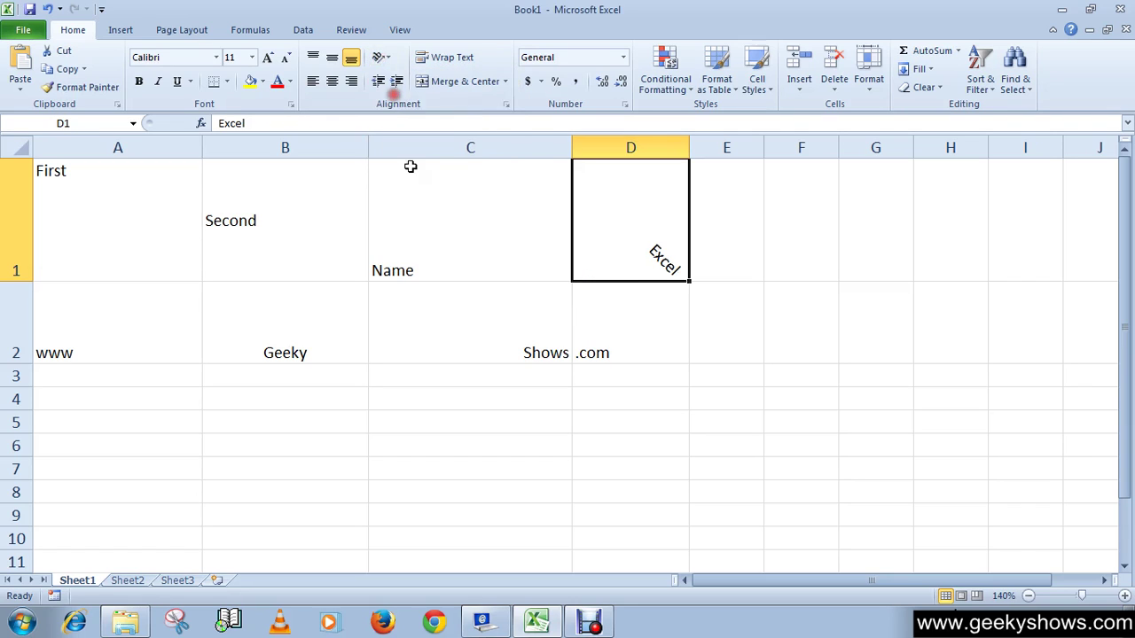
- Try Vertical Text and Rotate Text Up on D1, settling on Rotate Text Down
left_click(379, 57)
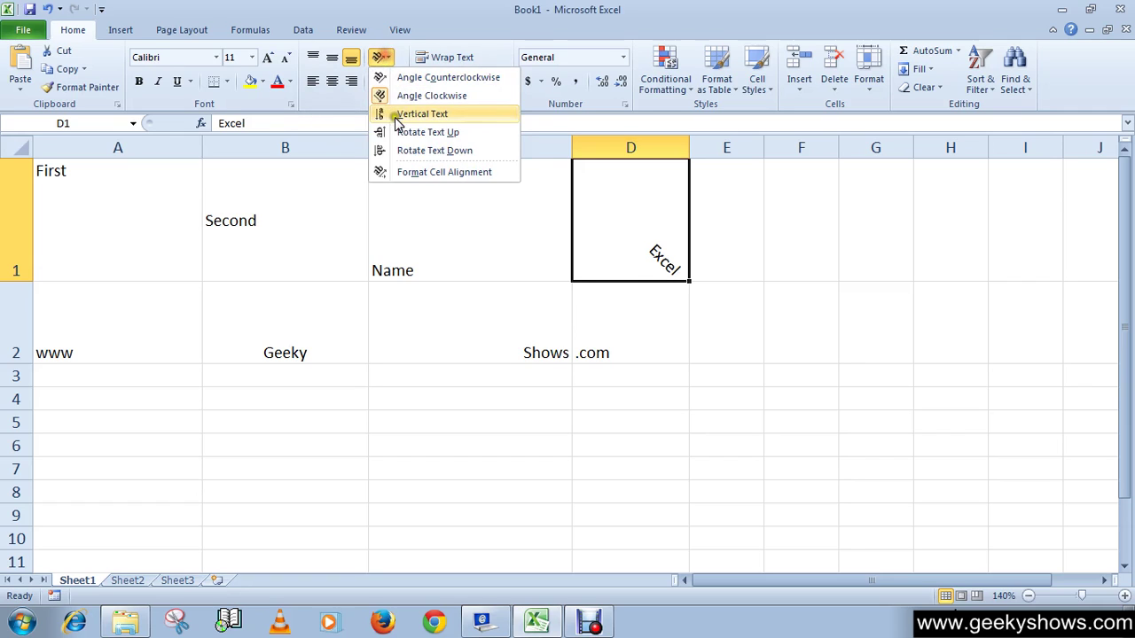
left_click(422, 114)
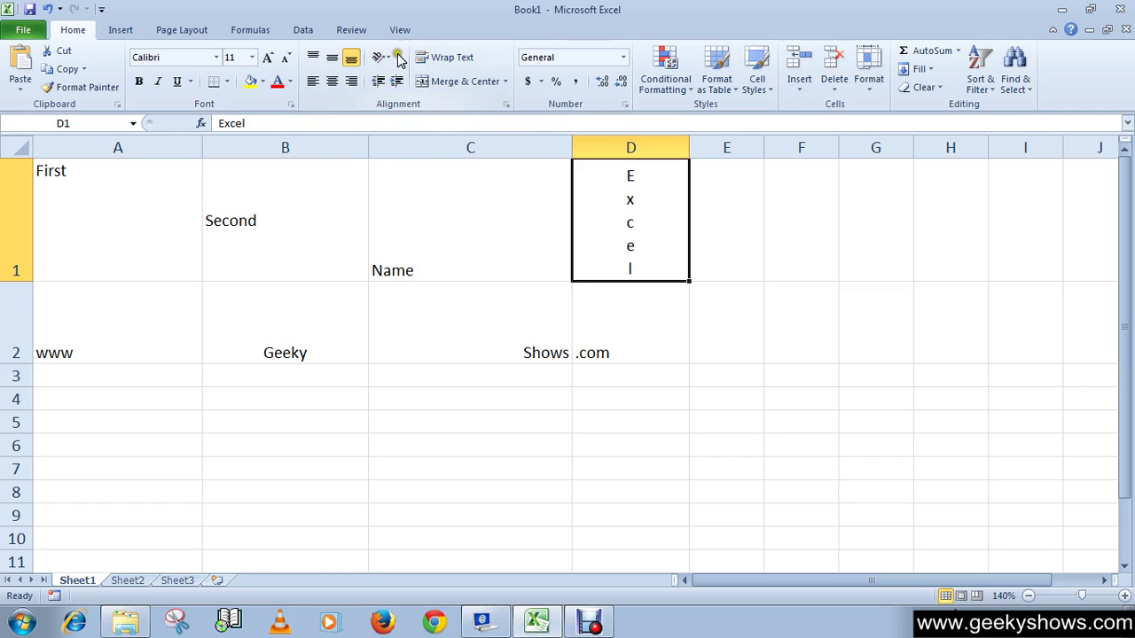
left_click(398, 58)
left_click(390, 133)
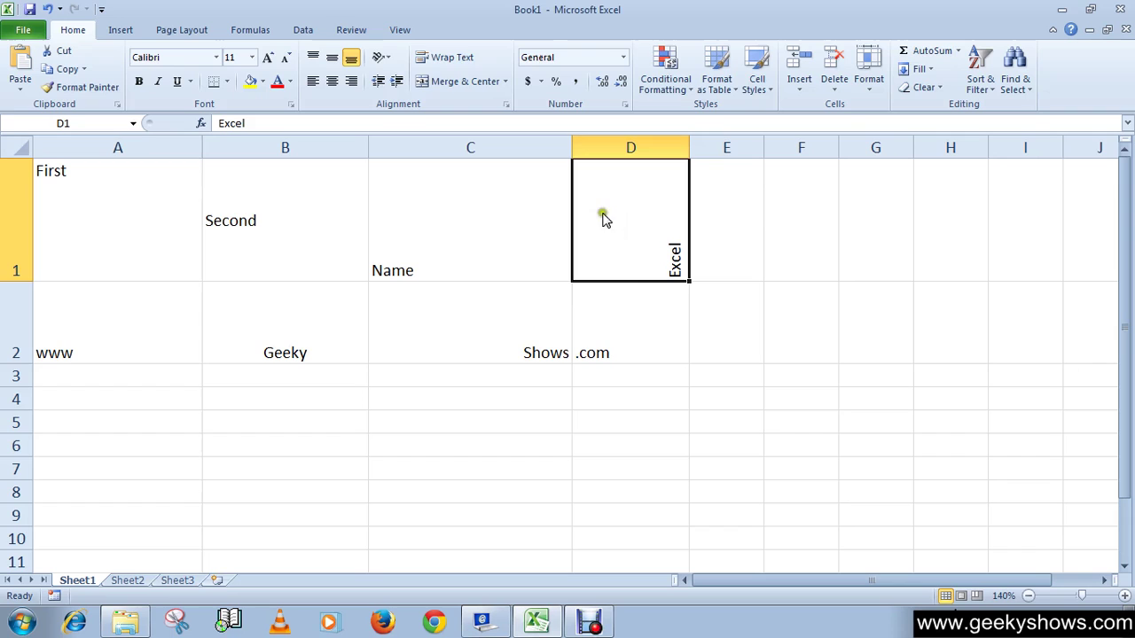
left_click(379, 57)
left_click(390, 152)
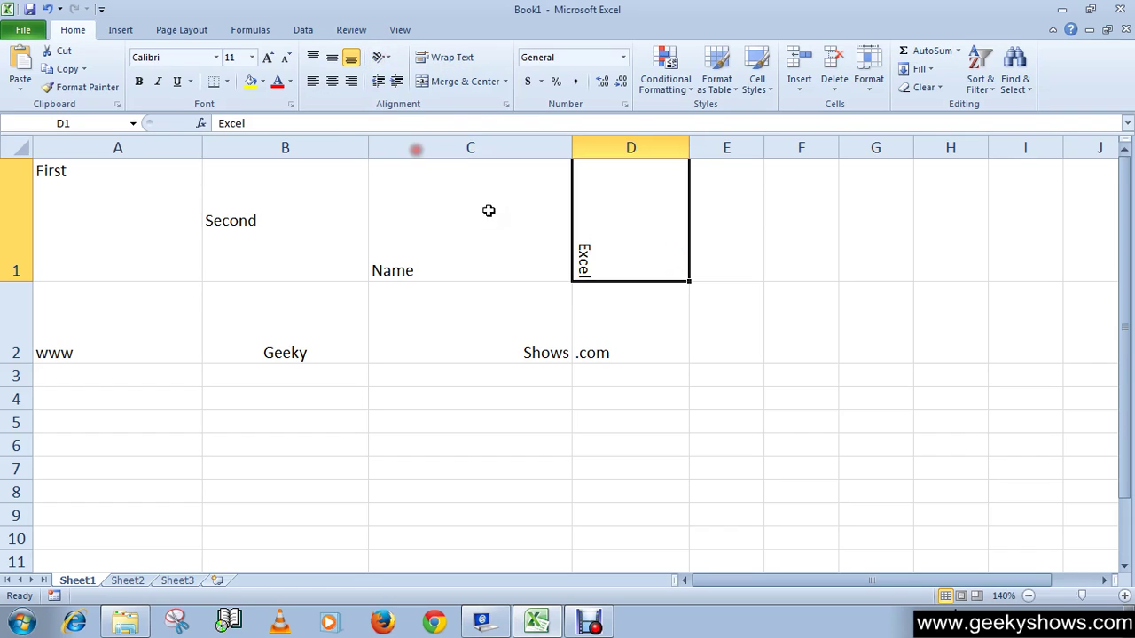
left_click(379, 57)
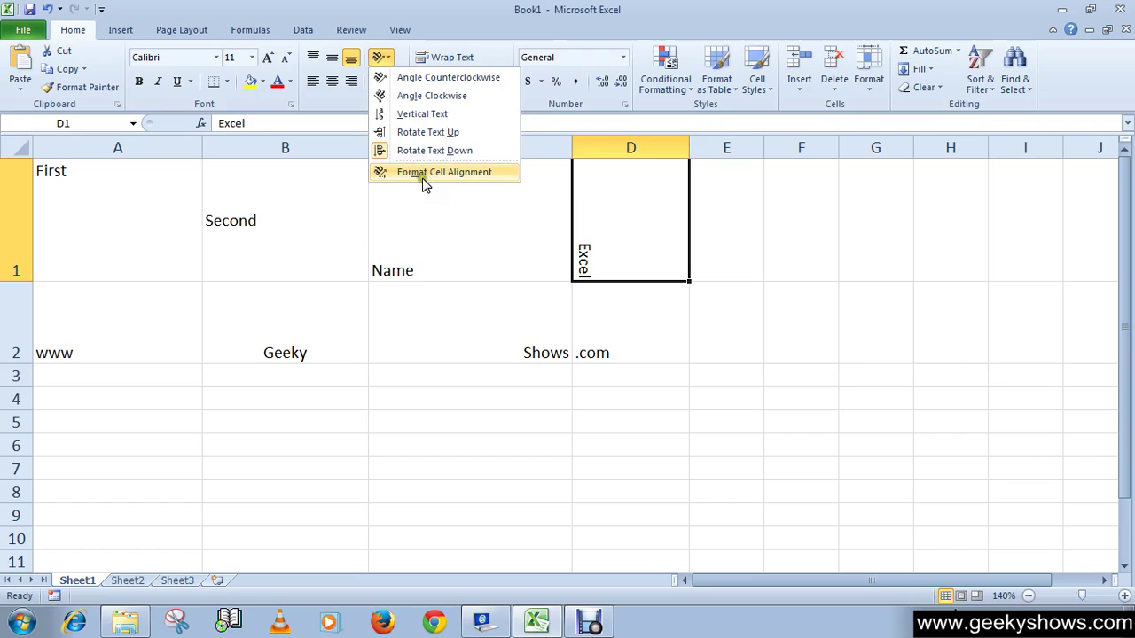
left_click(472, 175)
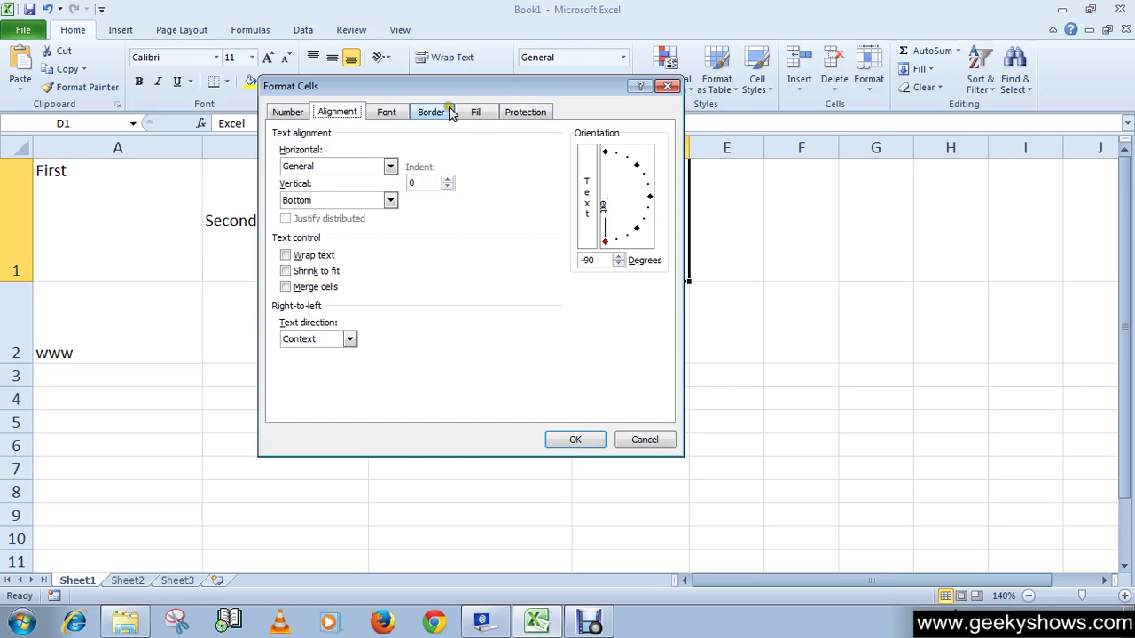
left_click_drag(458, 89, 309, 97)
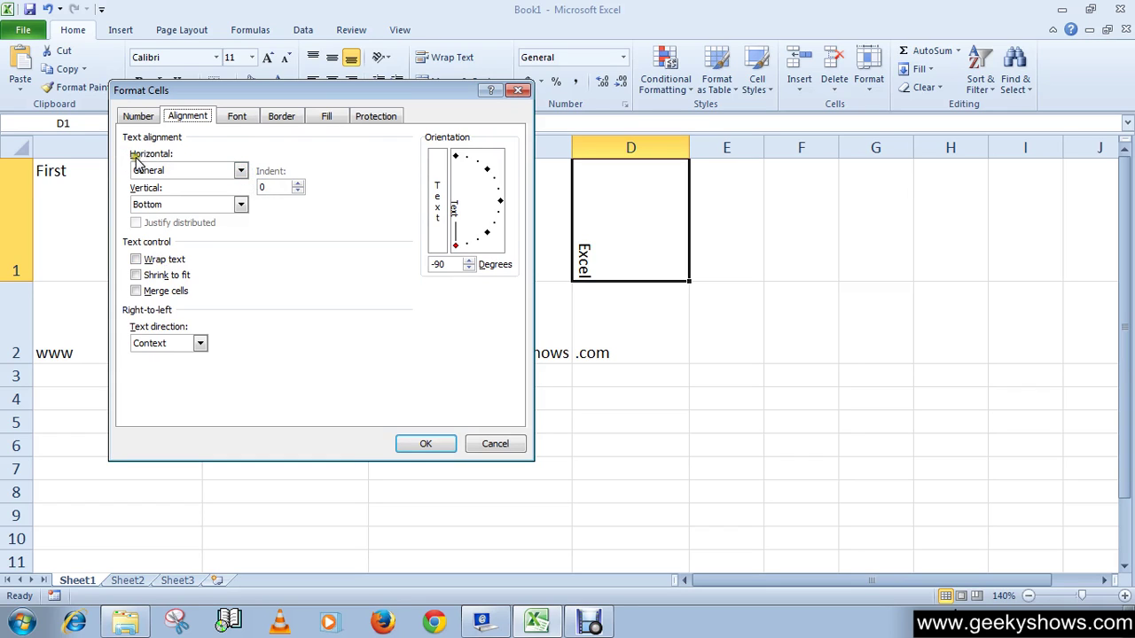
left_click(240, 171)
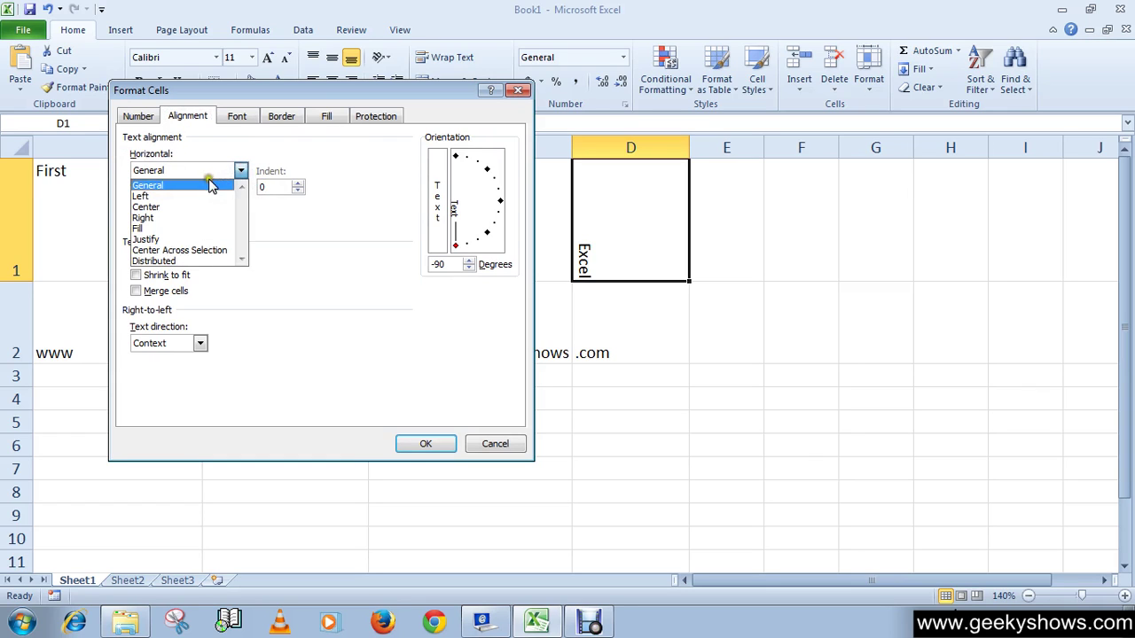
left_click(239, 170)
left_click(240, 170)
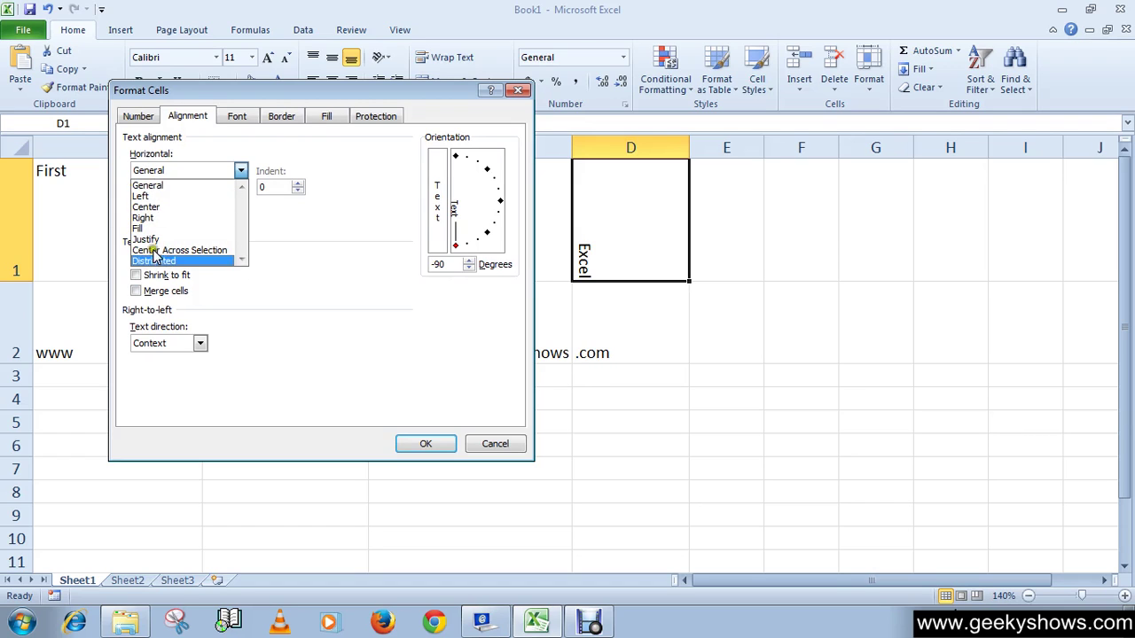
left_click(300, 222)
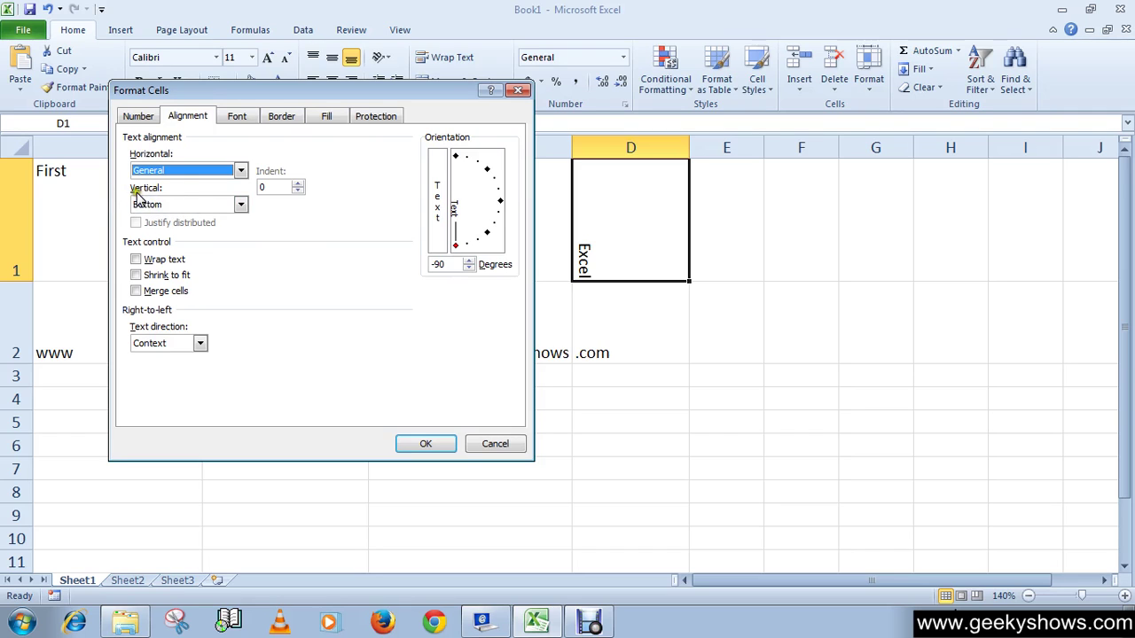
left_click(223, 205)
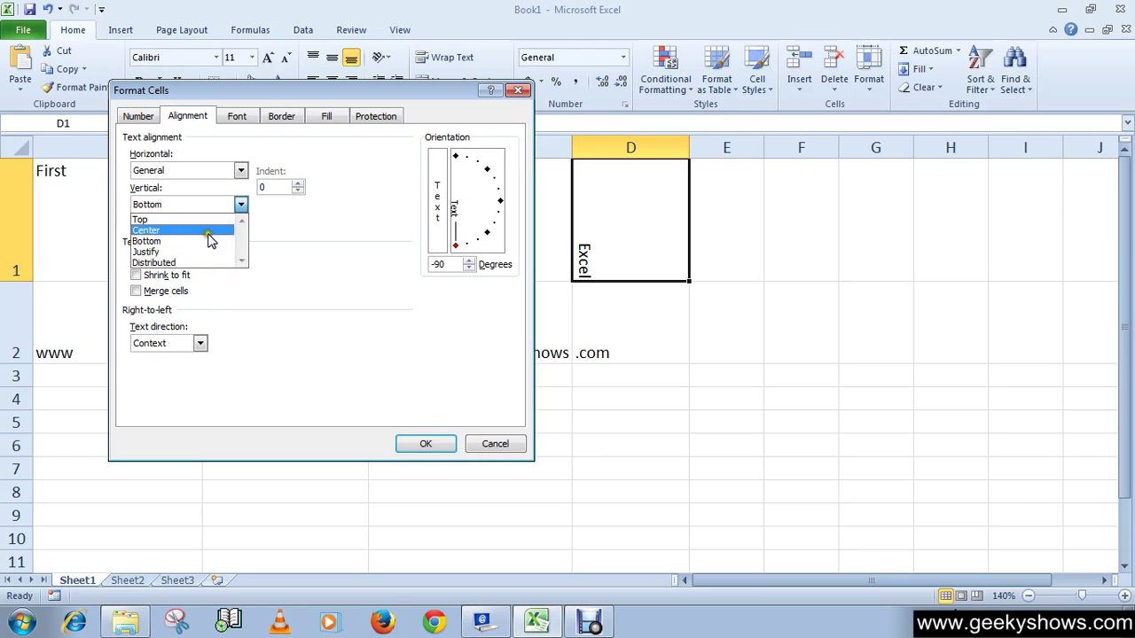
left_click(283, 233)
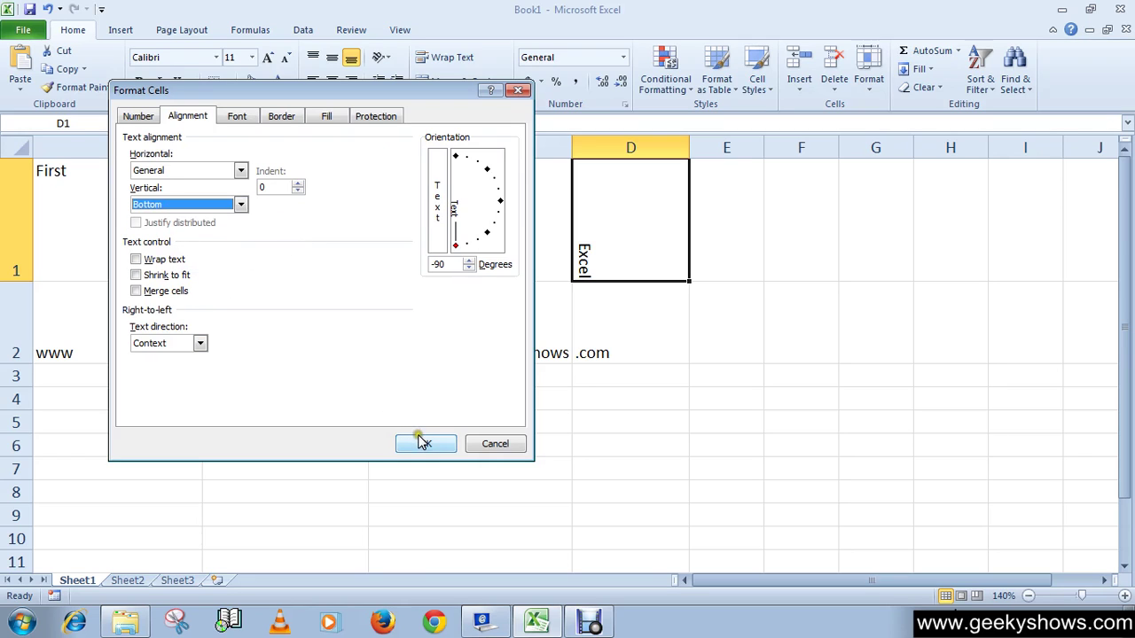
left_click(497, 445)
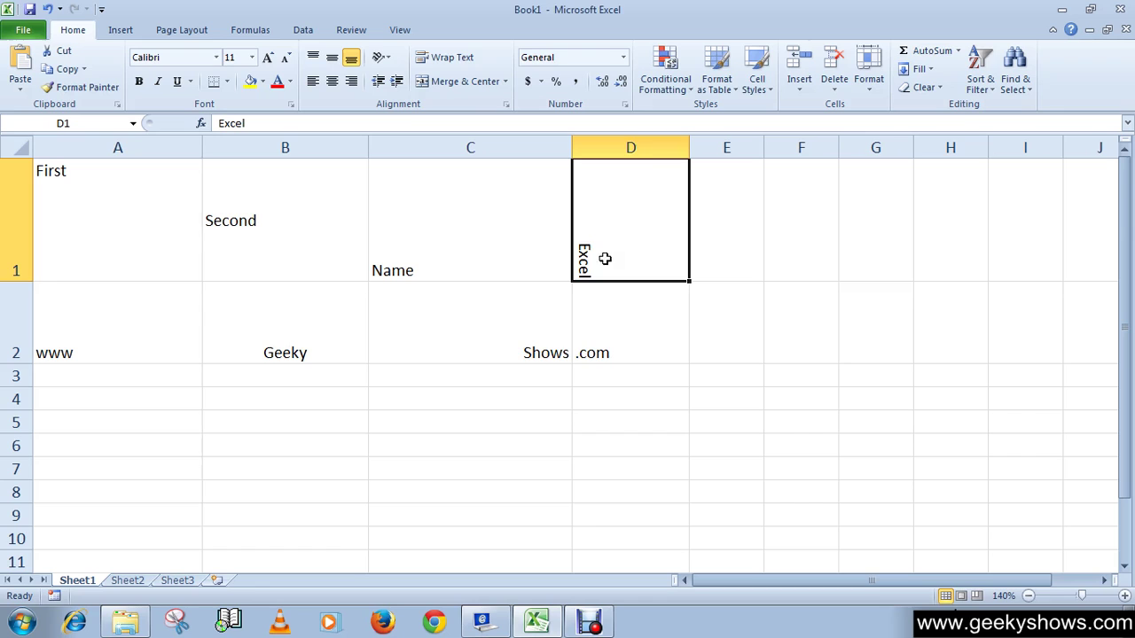
left_click(432, 239)
left_click(299, 236)
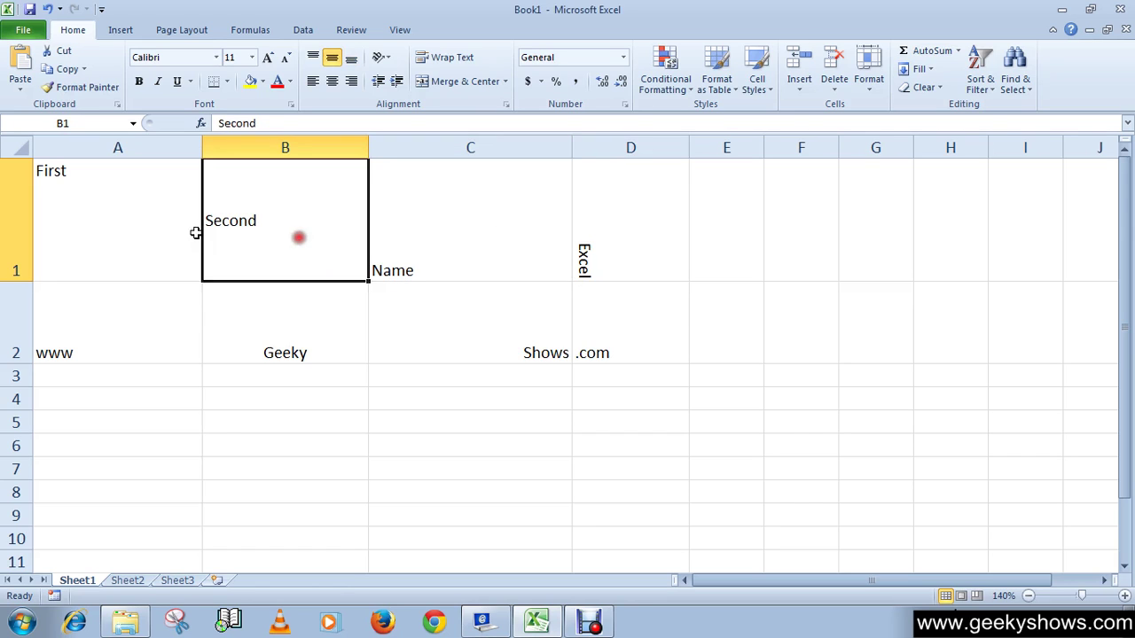
left_click(133, 229)
left_click(132, 337)
left_click(285, 348)
left_click(453, 349)
left_click(443, 238)
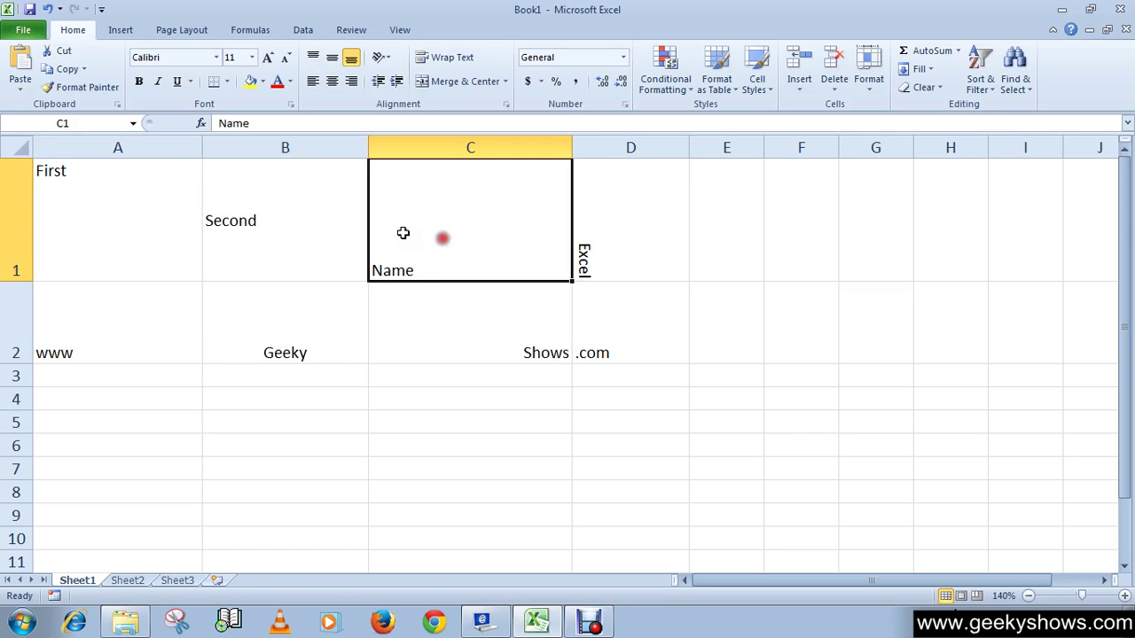
left_click(294, 222)
left_click(148, 222)
left_click(155, 334)
left_click(269, 345)
left_click(454, 344)
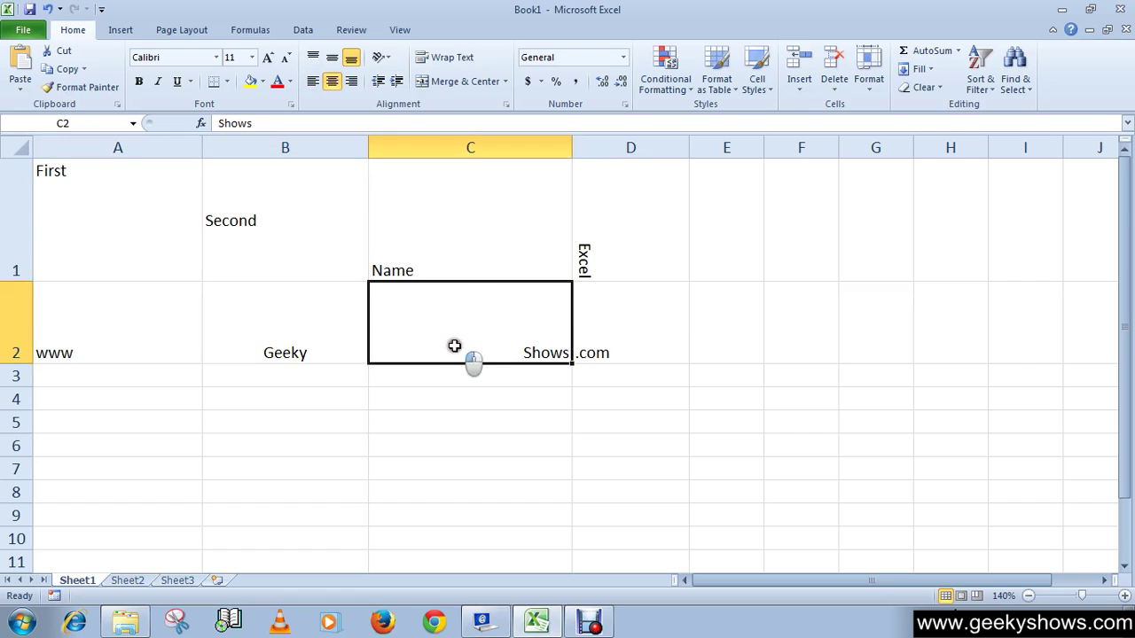